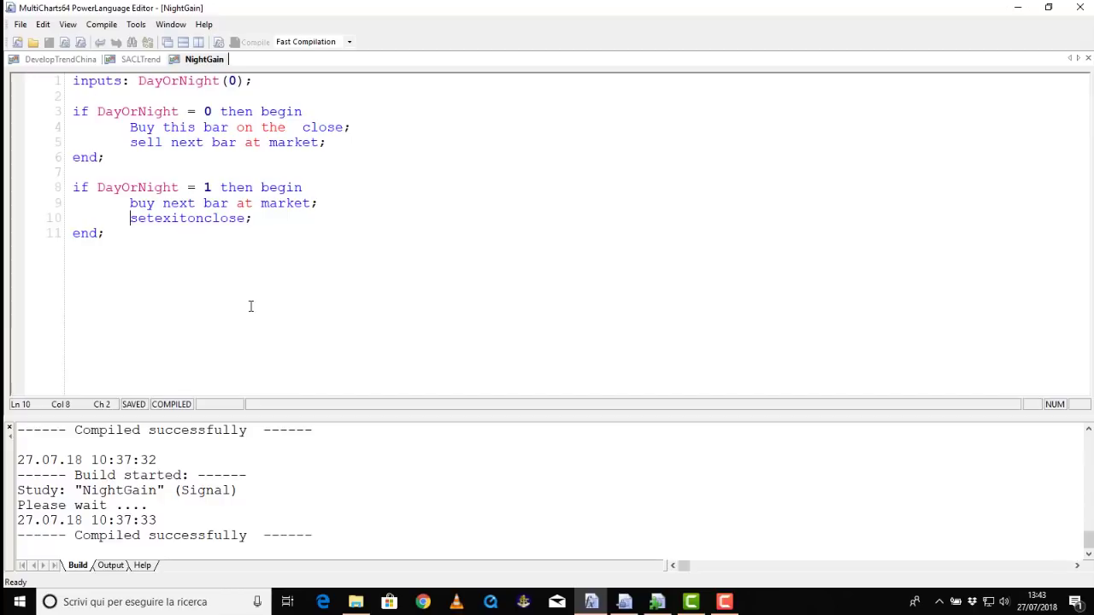
Switch to MultiCharts Portfolio Trader and run an exhaustive optimization of NightGain's DayOrNight input from 0 to 1 in steps of 1
{"action": "left_click", "coordinate": [658, 601]}
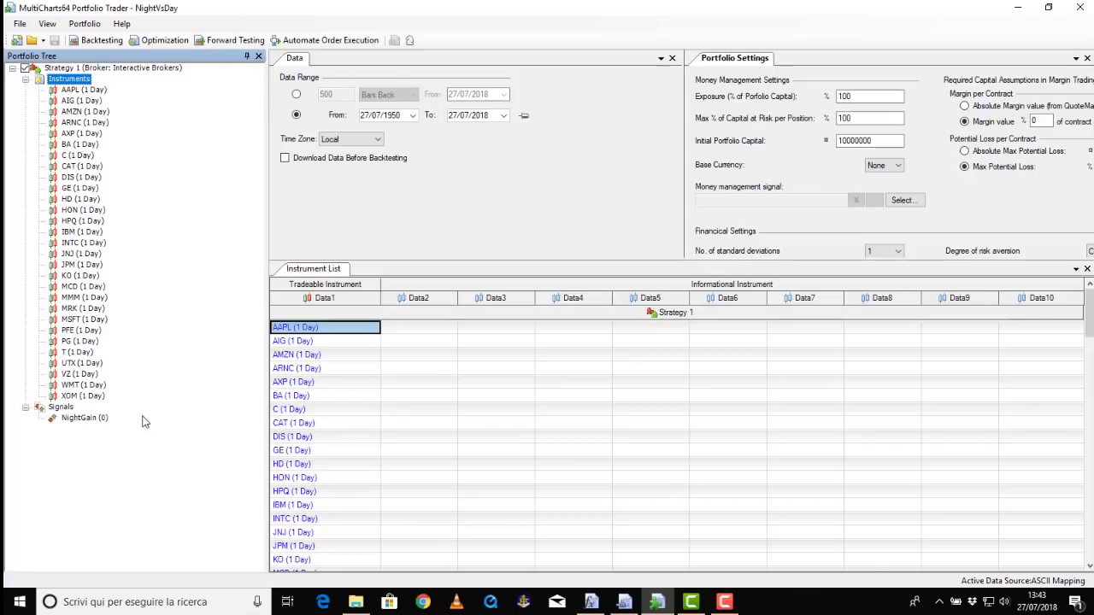
{"action": "left_click", "coordinate": [163, 40]}
{"action": "left_click", "coordinate": [590, 367]}
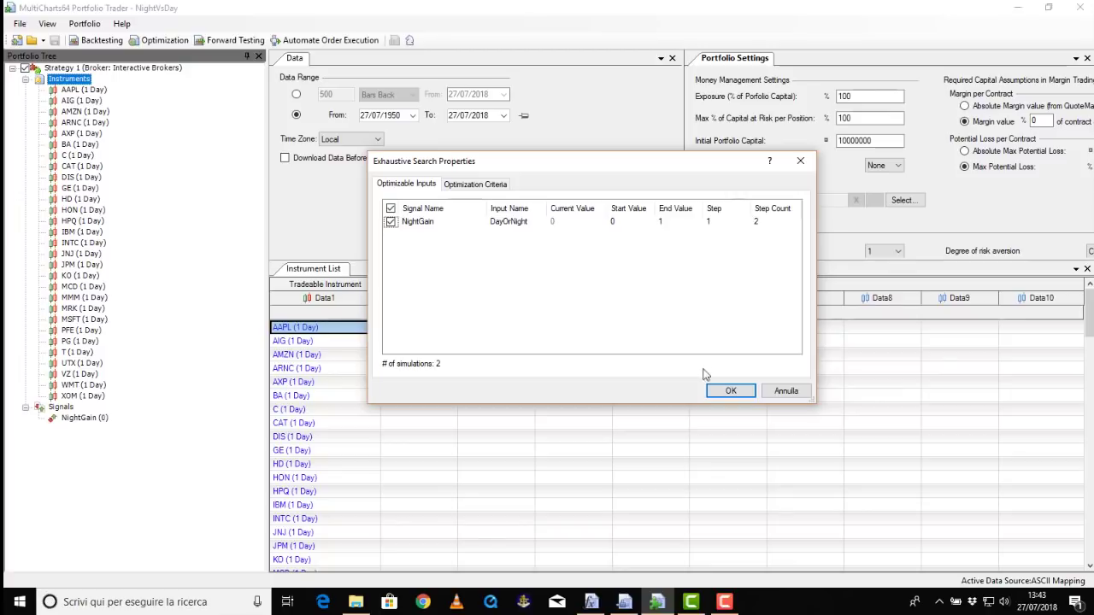
{"action": "left_click", "coordinate": [718, 390]}
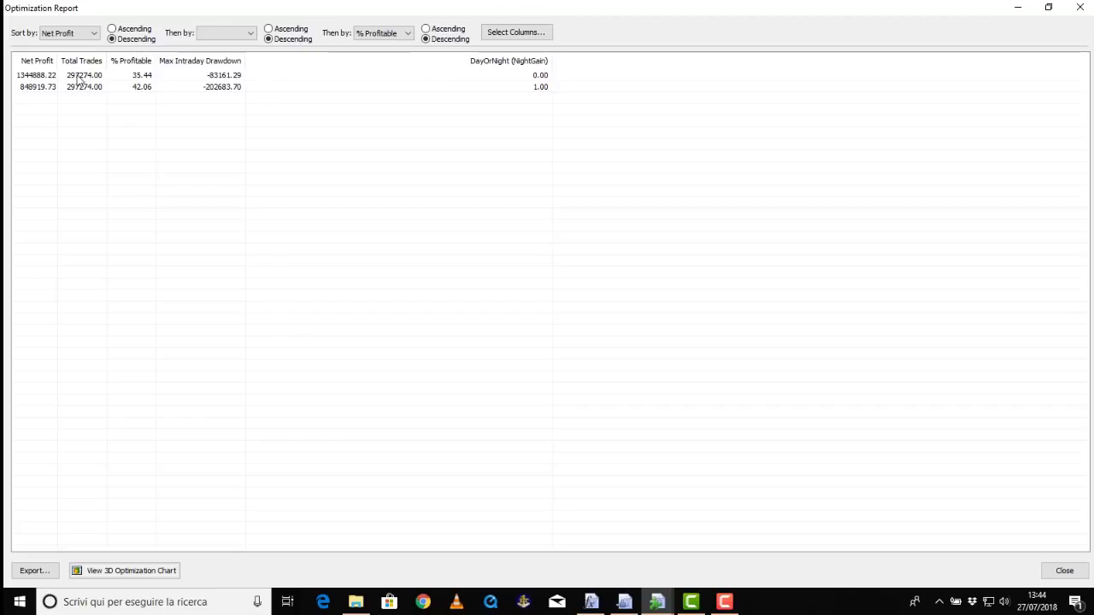
Apply the optimization result with DayOrNight 0 to the strategy and close the optimization report
{"action": "double_click", "coordinate": [51, 77]}
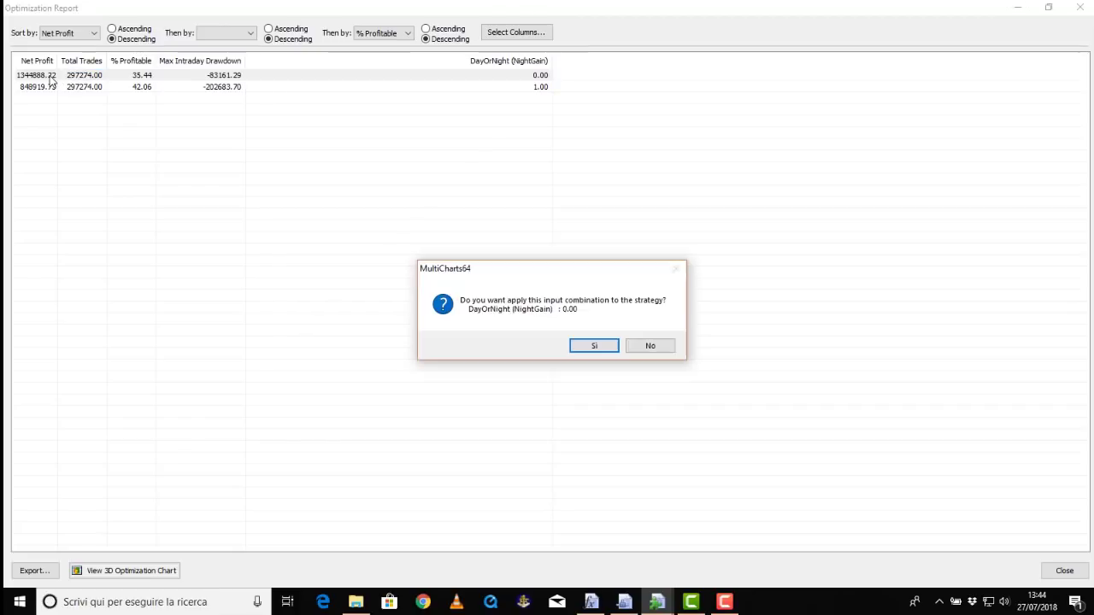
{"action": "left_click", "coordinate": [595, 349]}
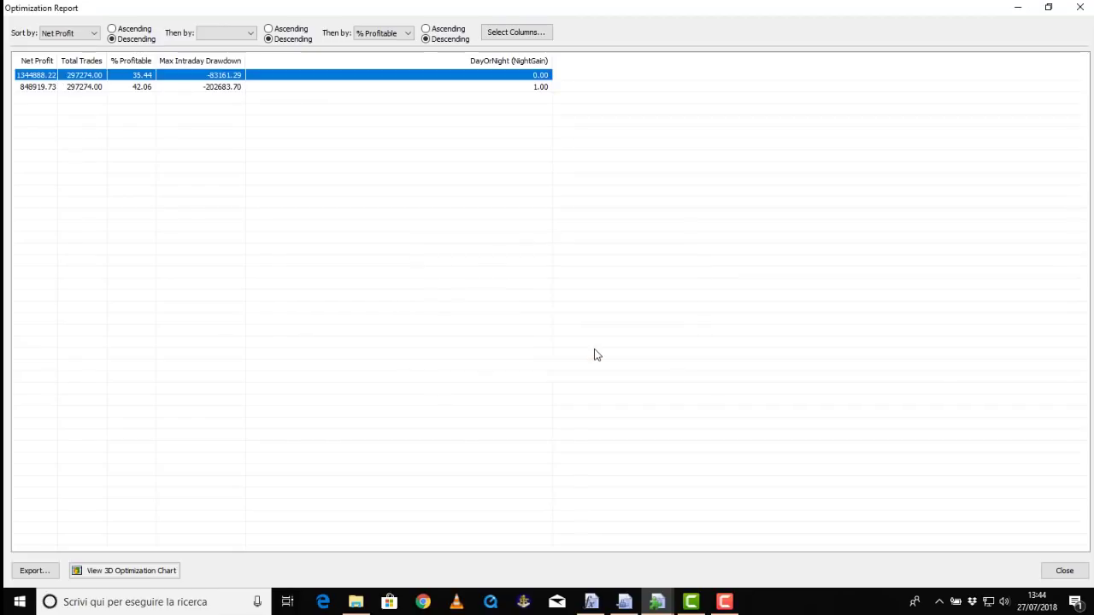
{"action": "left_click", "coordinate": [1064, 571]}
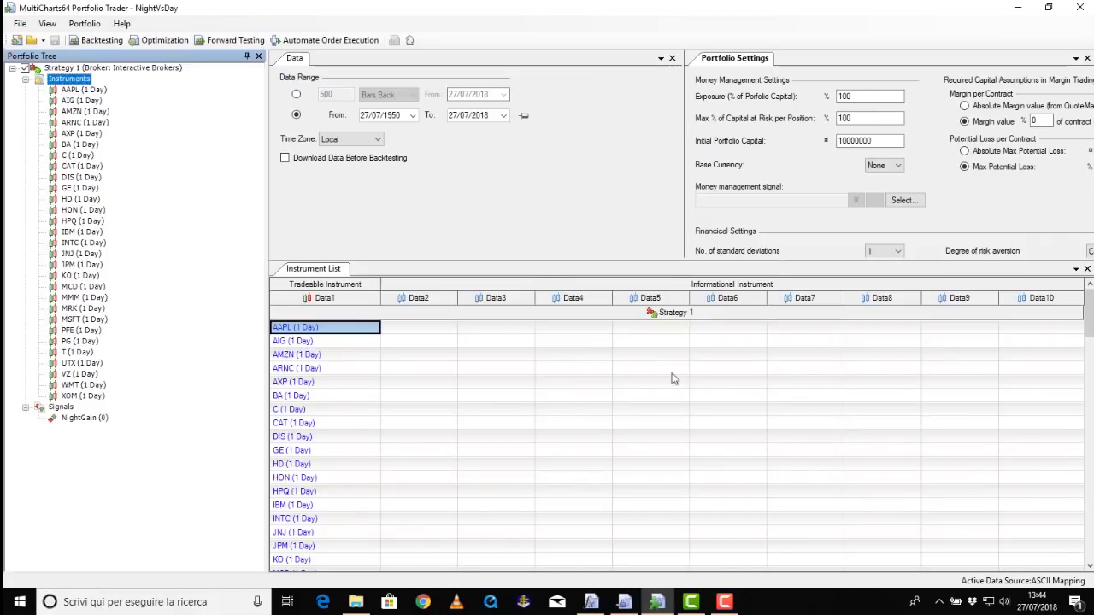
Backtest the portfolio with DayOrNight 0 and review the report's performance summary and detailed equity curve
{"action": "left_click", "coordinate": [109, 41]}
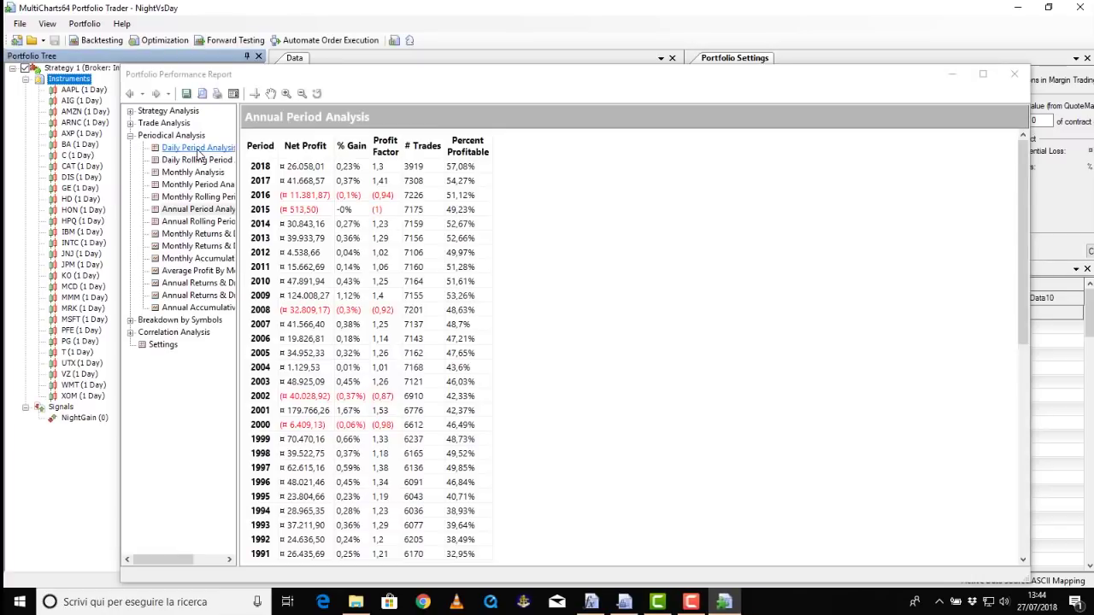
{"action": "left_click", "coordinate": [130, 111]}
{"action": "left_click", "coordinate": [165, 125]}
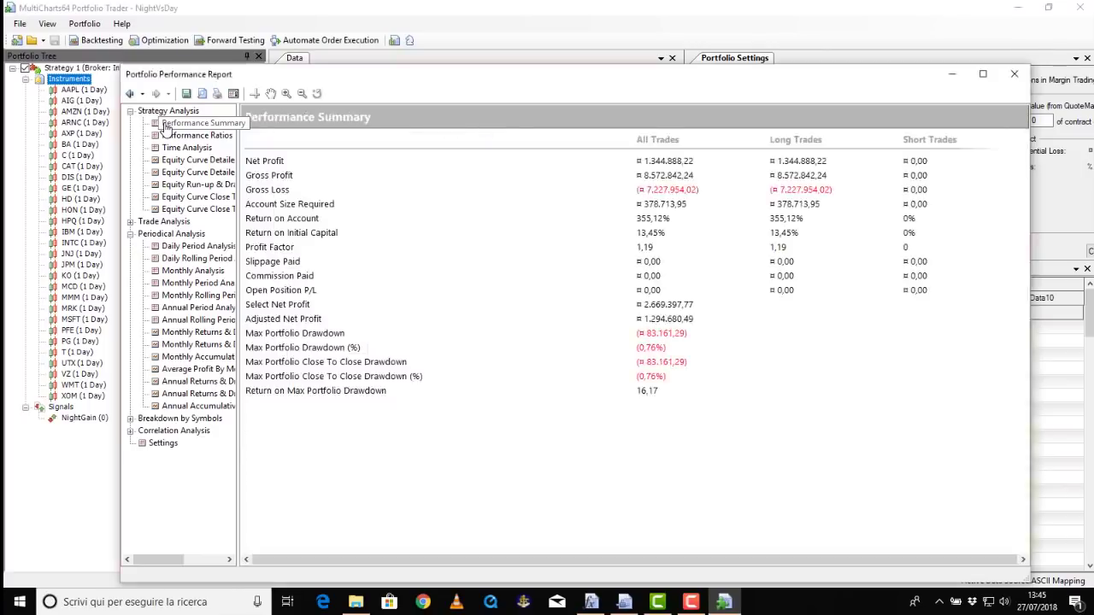
{"action": "left_click", "coordinate": [216, 162]}
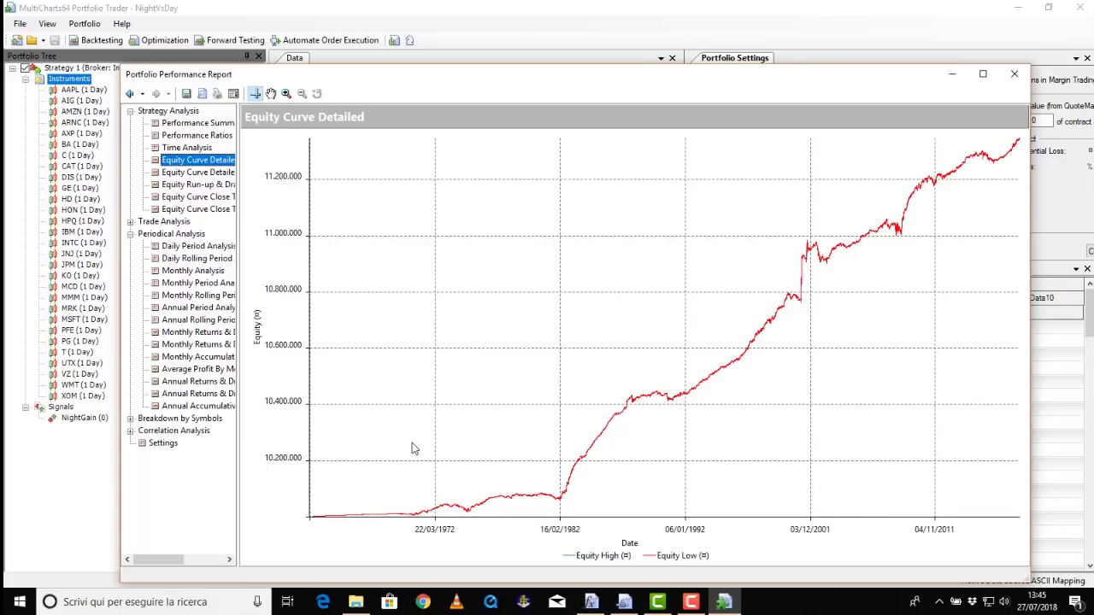
Examine the yearly results of the DayOrNight 0 backtest in the Annual Period Analysis
{"action": "left_click", "coordinate": [213, 308]}
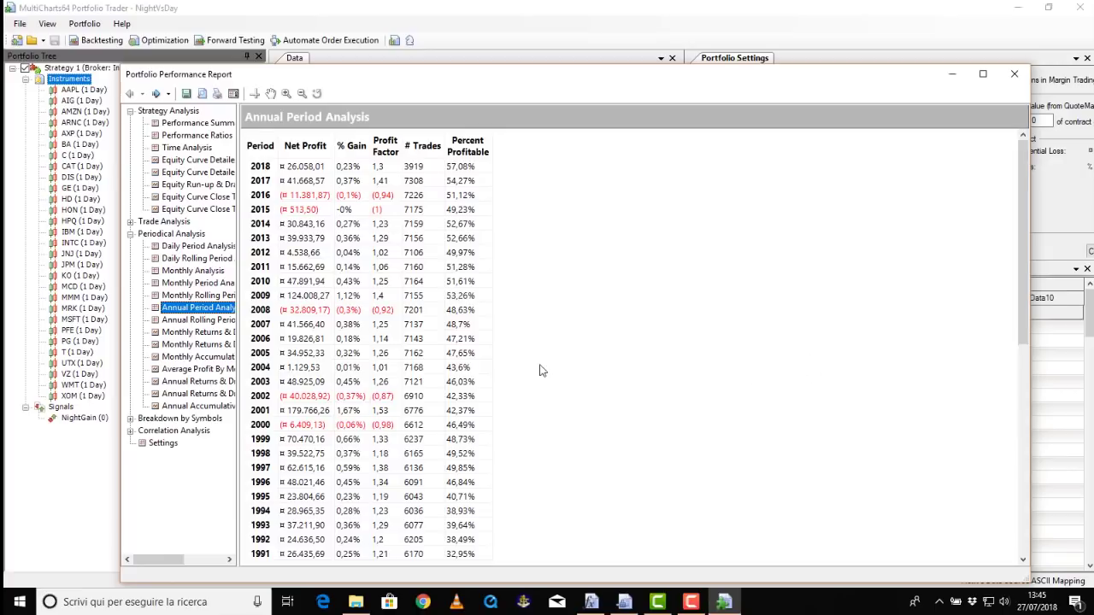
{"action": "left_click", "coordinate": [1024, 253]}
{"action": "left_click_drag", "start_coordinate": [1023, 250], "coordinate": [1002, 177]}
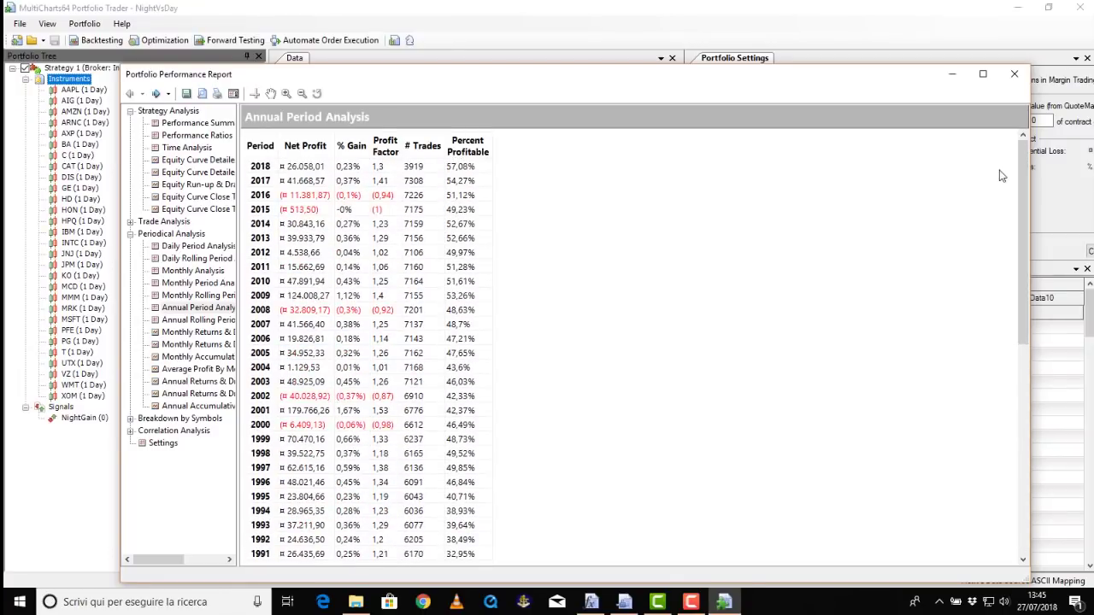
Review the per-symbol overview of the DayOrNight 0 backtest, then close the performance report
{"action": "left_click", "coordinate": [131, 419]}
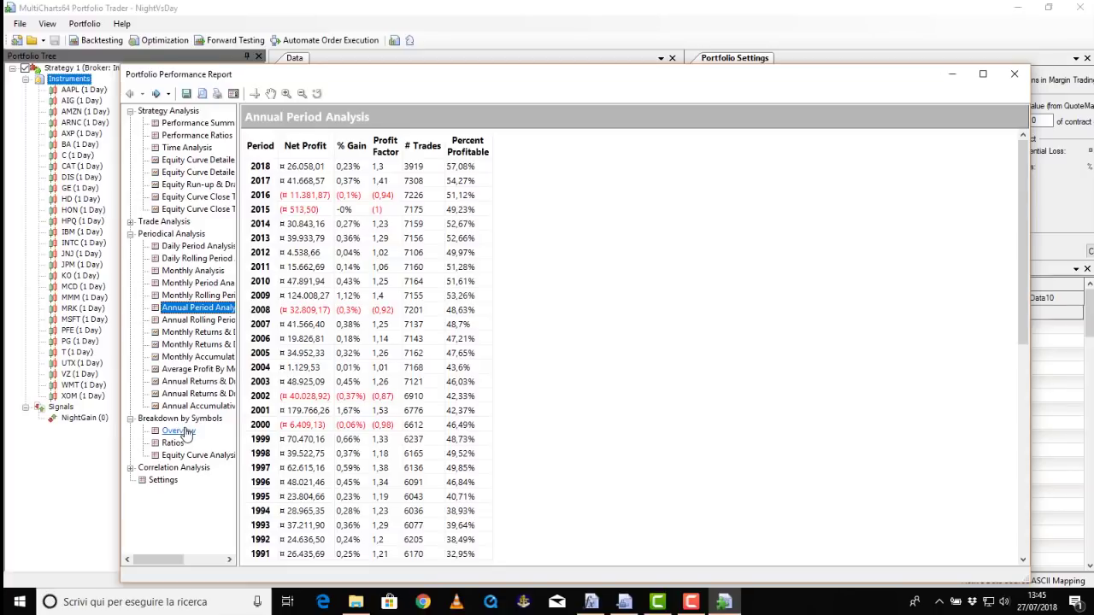
{"action": "left_click", "coordinate": [179, 431]}
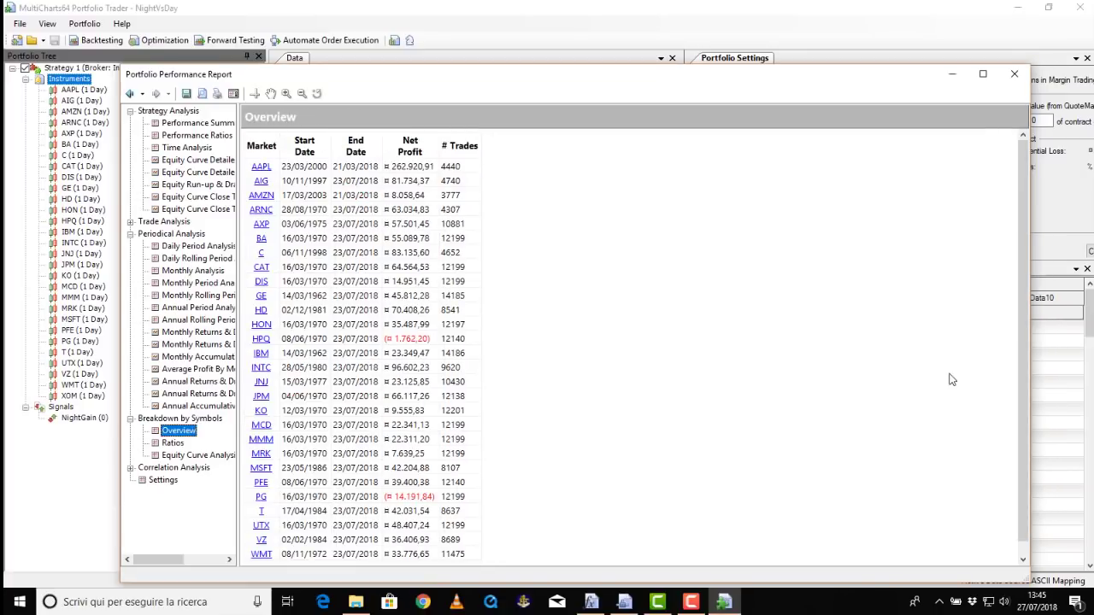
{"action": "scroll", "coordinate": [1022, 253], "scroll_direction": "down", "scroll_amount": 1}
{"action": "scroll", "coordinate": [1017, 250], "scroll_direction": "up", "scroll_amount": 1}
{"action": "left_click", "coordinate": [1017, 75]}
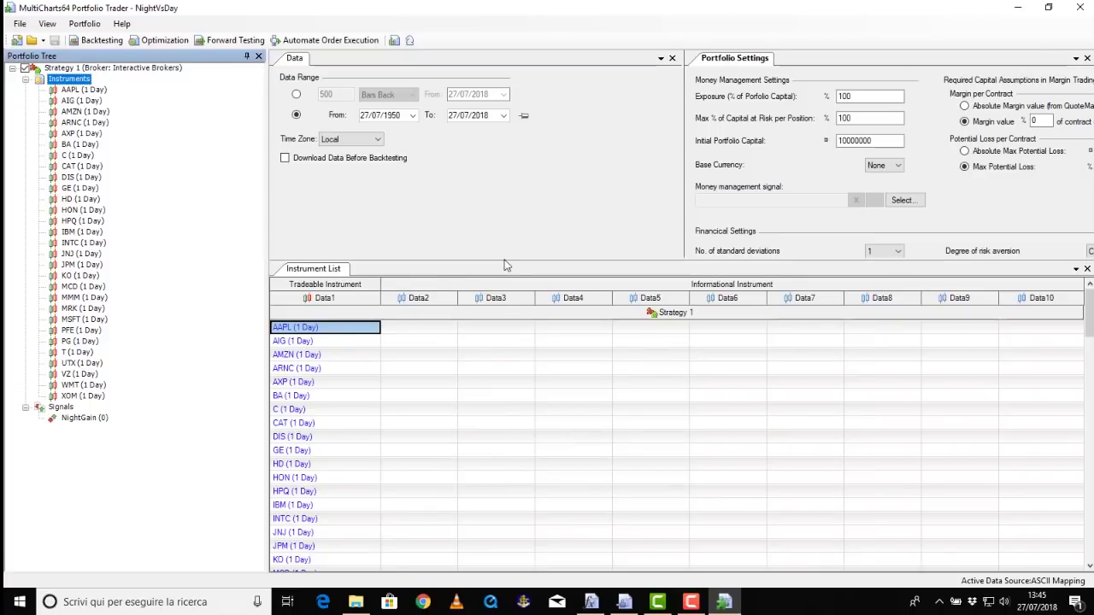
Set the NightGain signal's DayOrNight input to 1
{"action": "double_click", "coordinate": [90, 419]}
{"action": "left_click", "coordinate": [501, 202]}
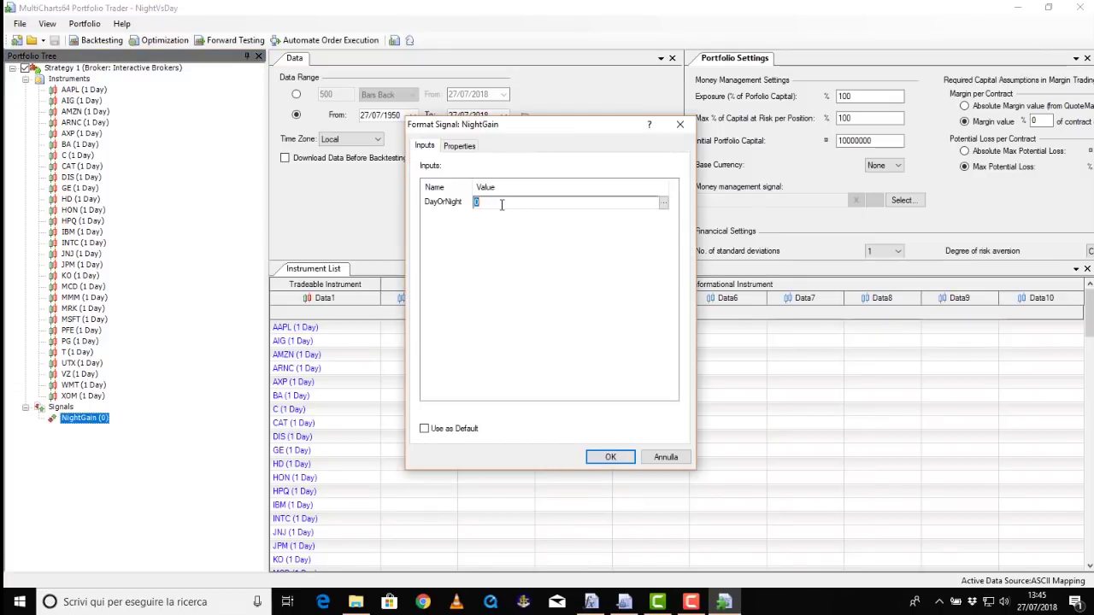
{"action": "type", "text": "1"}
{"action": "left_click", "coordinate": [608, 457]}
{"action": "left_click", "coordinate": [609, 457]}
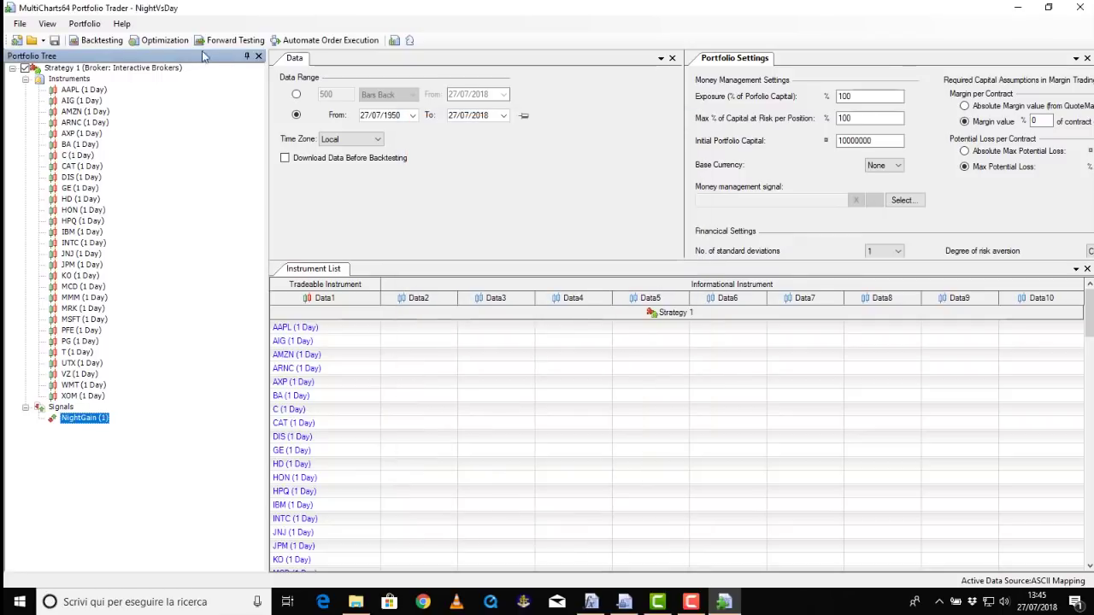
Backtest the portfolio with DayOrNight 1 and review the report's symbol overview, performance summary and detailed equity curve
{"action": "left_click", "coordinate": [100, 40]}
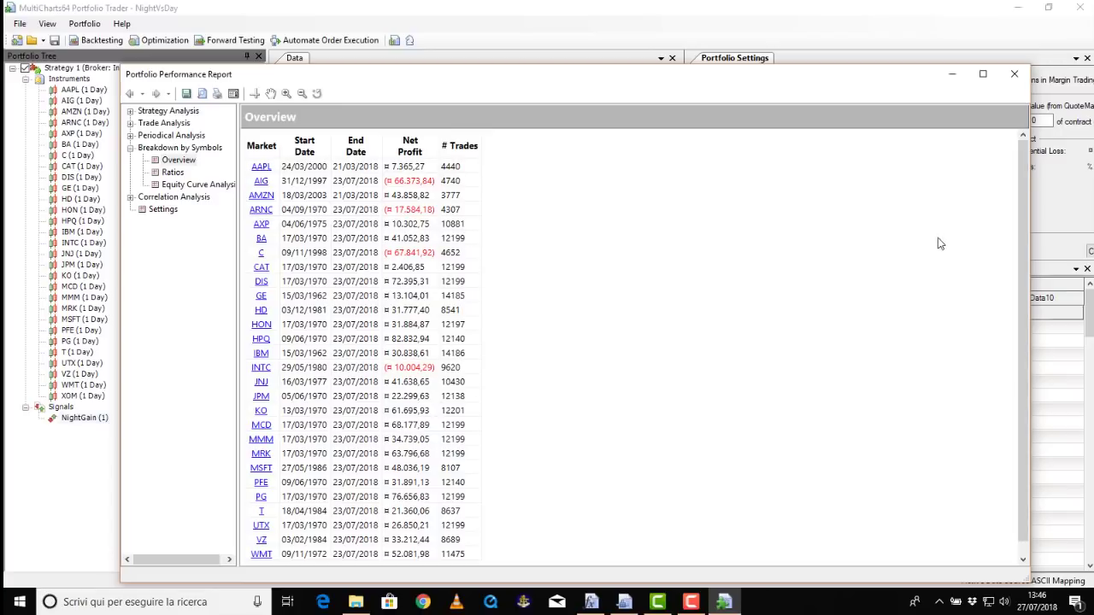
{"action": "left_click_drag", "start_coordinate": [1023, 244], "coordinate": [1019, 217]}
{"action": "left_click", "coordinate": [130, 111]}
{"action": "left_click", "coordinate": [165, 124]}
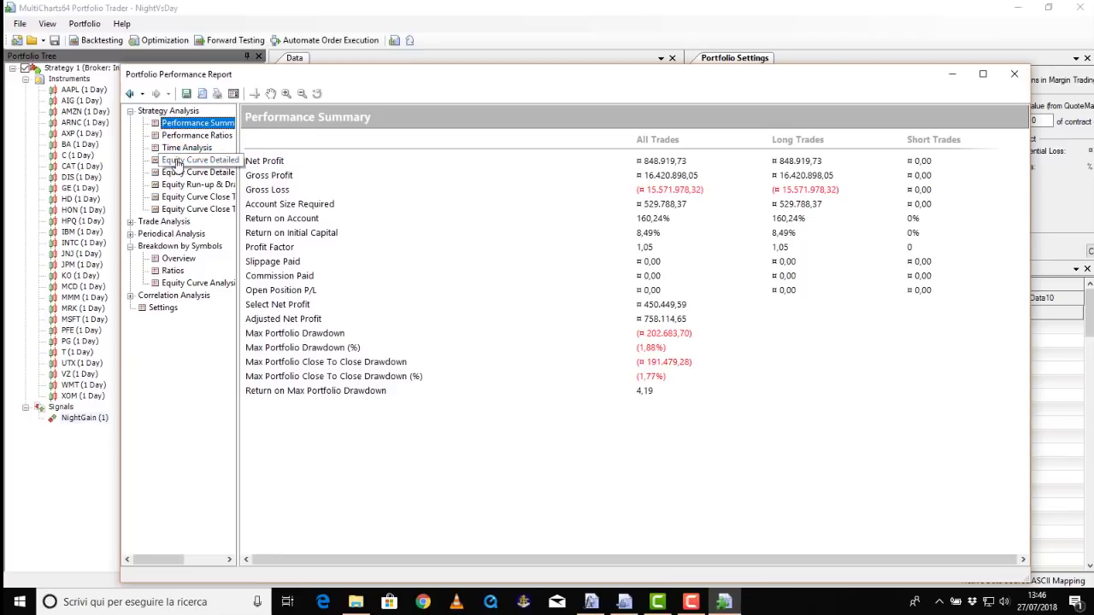
{"action": "left_click", "coordinate": [177, 161]}
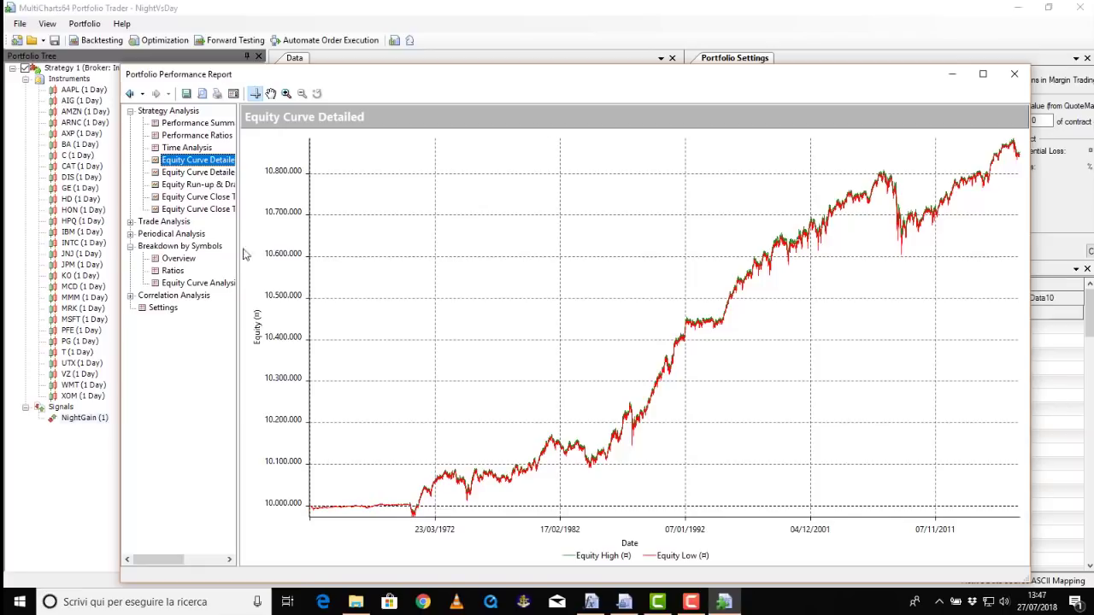
Examine the yearly results of the DayOrNight 1 backtest in the Annual Period Analysis
{"action": "left_click", "coordinate": [130, 235]}
{"action": "left_click", "coordinate": [195, 313]}
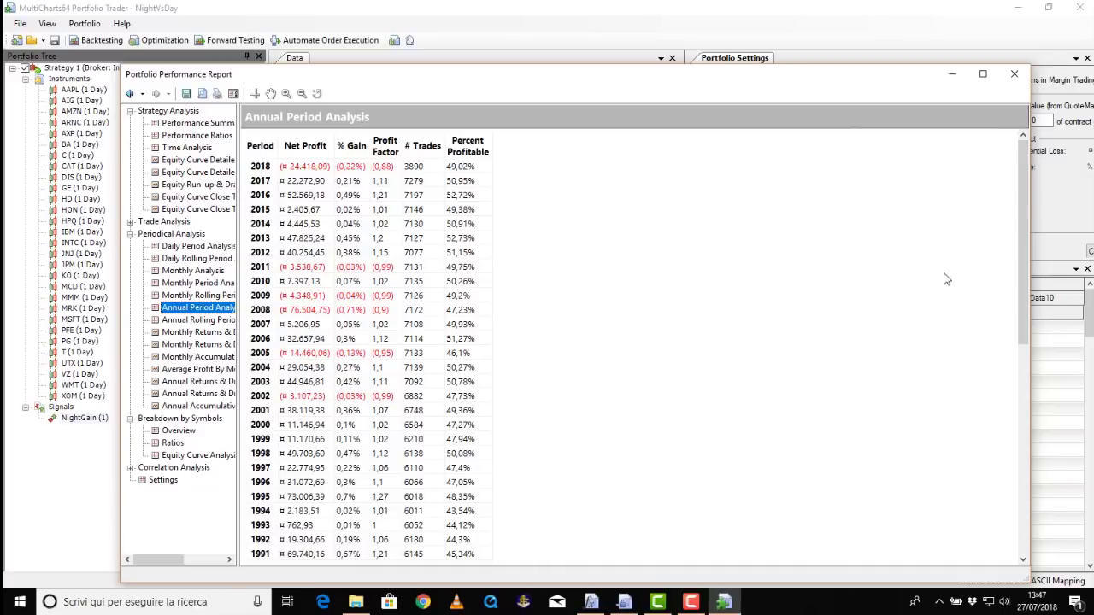
{"action": "left_click_drag", "start_coordinate": [1027, 240], "coordinate": [1005, 207]}
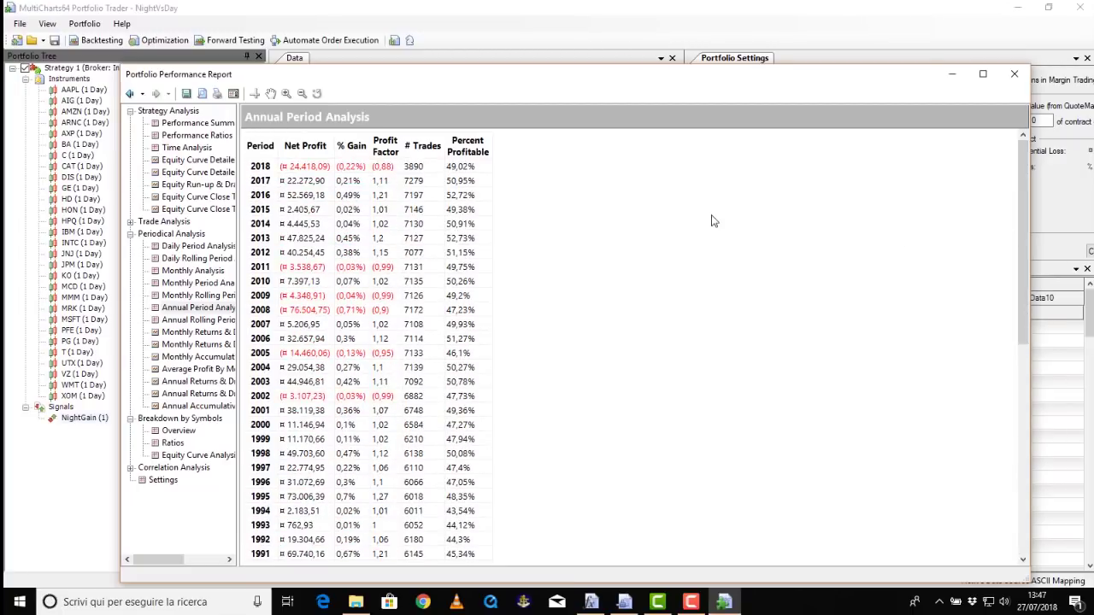